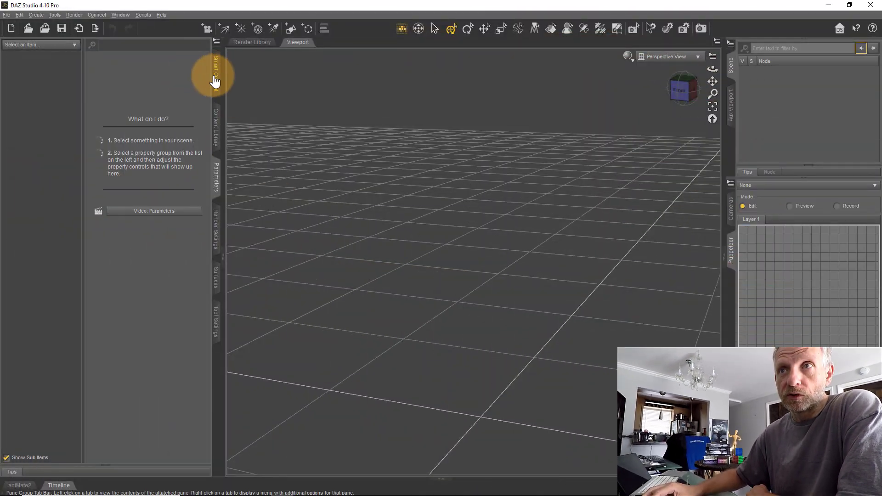
# Step: Open the Casual Heat Outfit product from the installed Wardrobe products in Smart Content
pyautogui.click(215, 75)
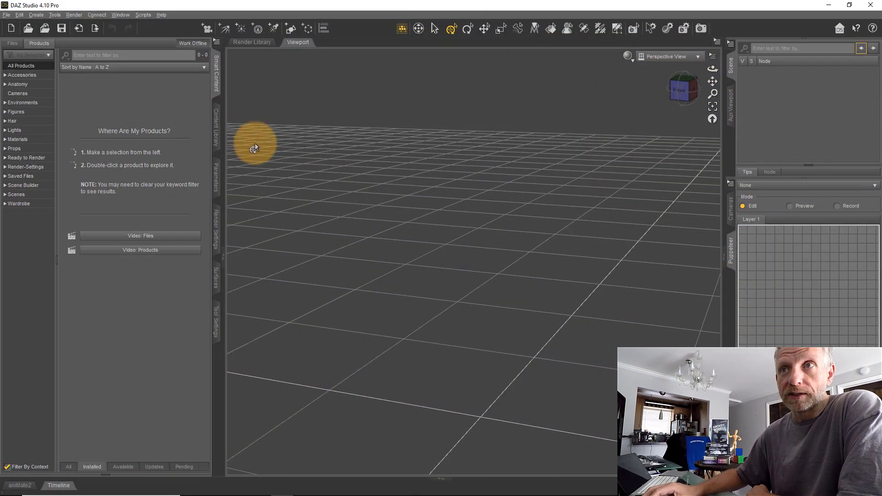
pyautogui.click(28, 204)
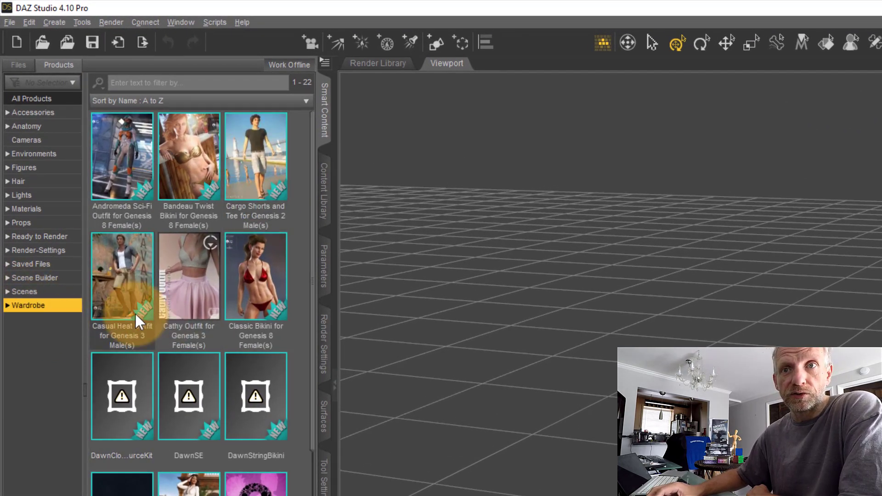
pyautogui.moveTo(134, 302)
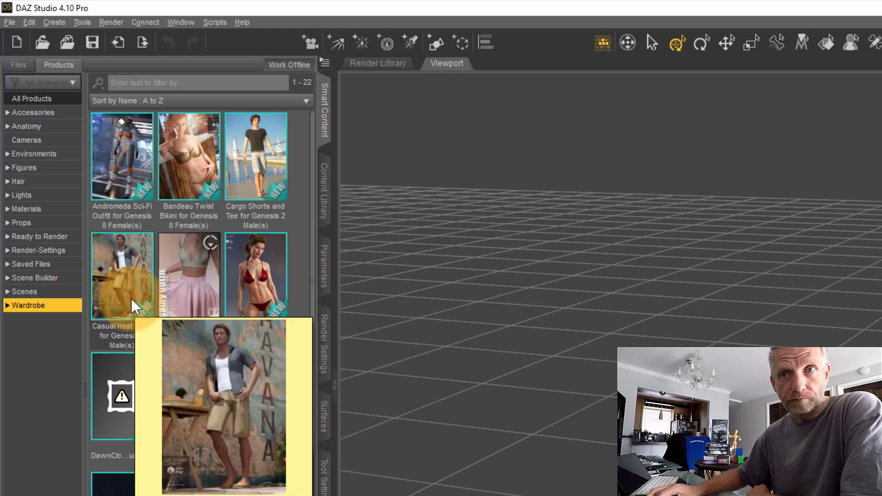
pyautogui.click(132, 306)
pyautogui.doubleClick(132, 306)
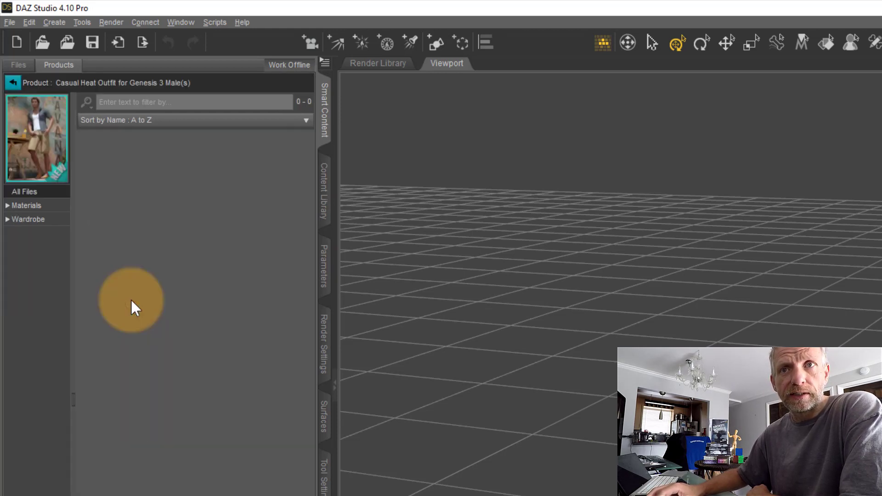
# Step: Load the Casual Heat Shirt into the scene and frame it in the viewport
pyautogui.click(44, 220)
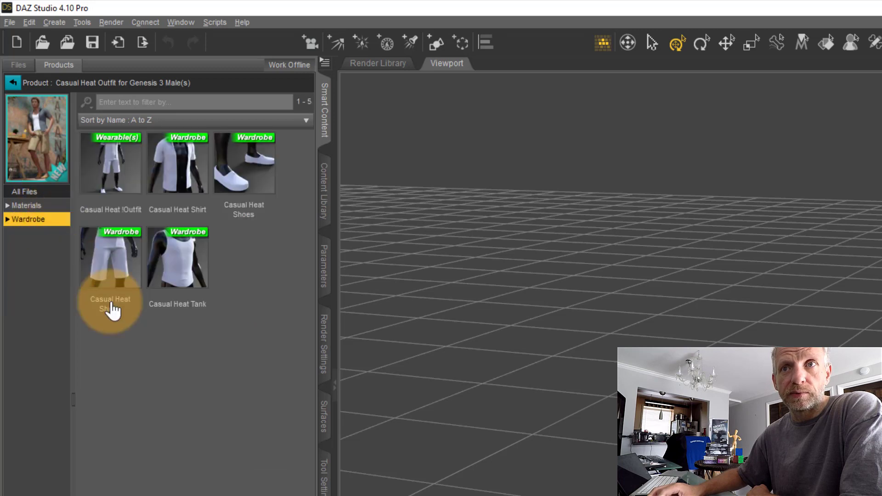
pyautogui.click(185, 179)
pyautogui.doubleClick(185, 174)
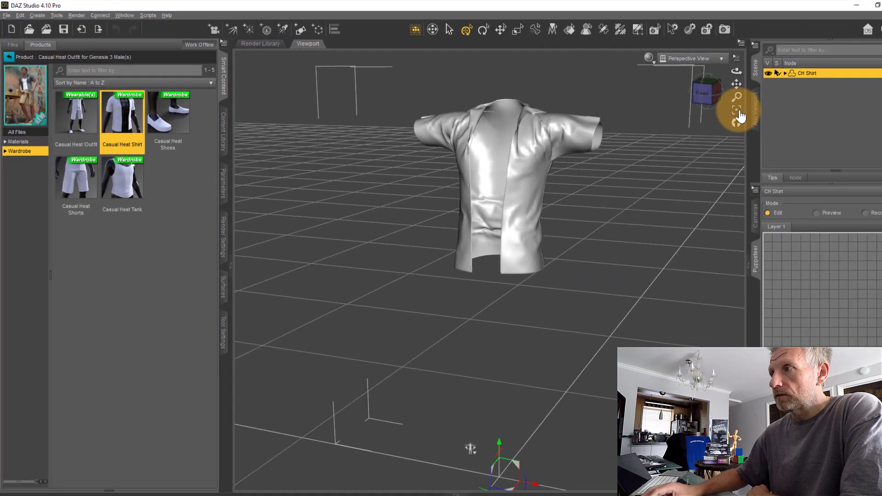
pyautogui.click(713, 107)
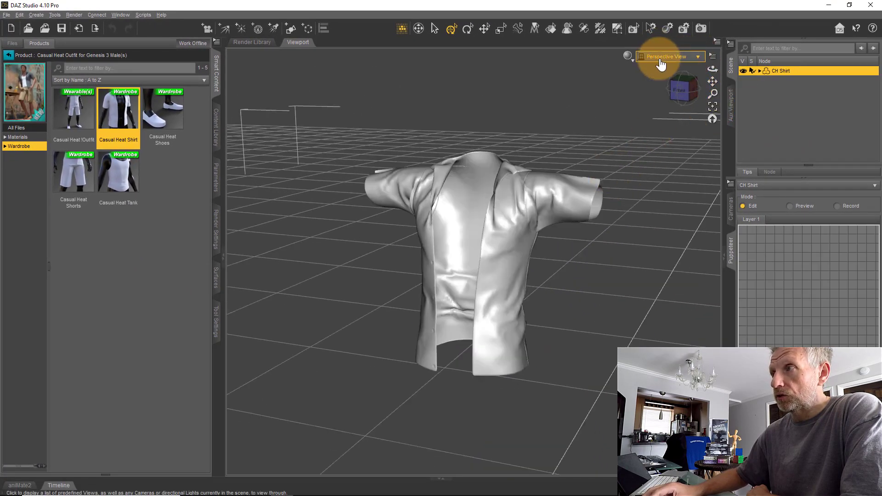
pyautogui.click(629, 57)
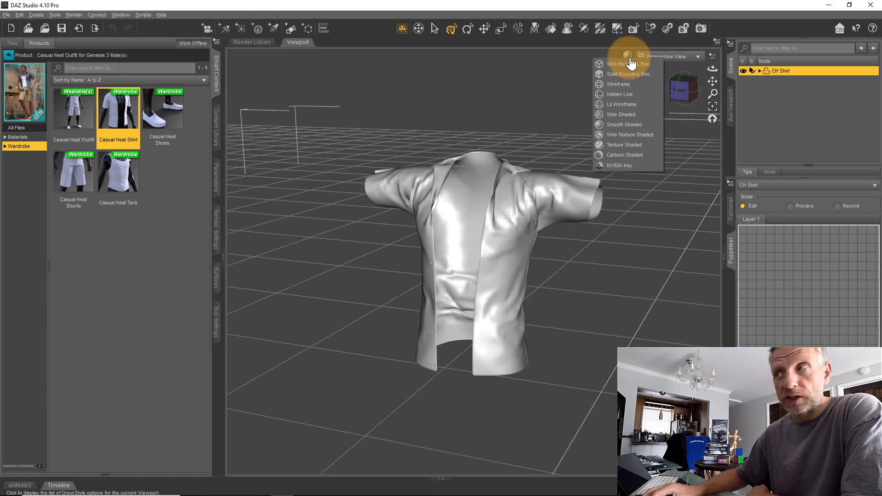
pyautogui.click(640, 146)
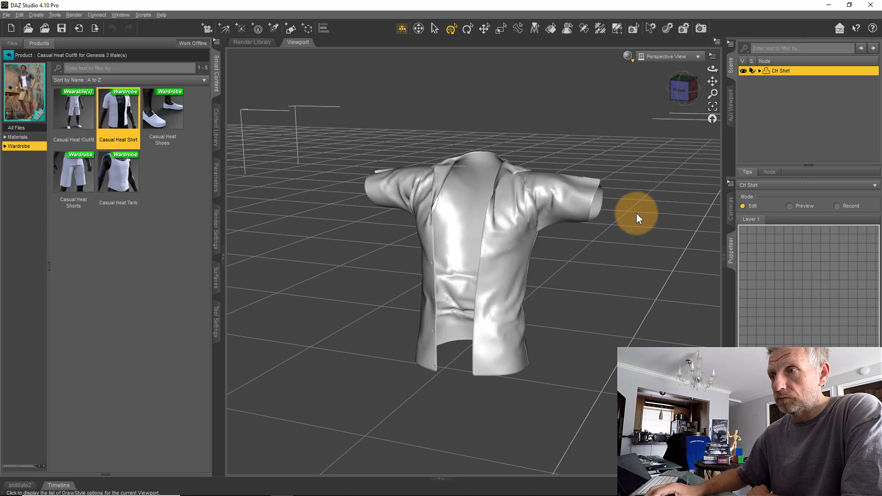
pyautogui.click(628, 57)
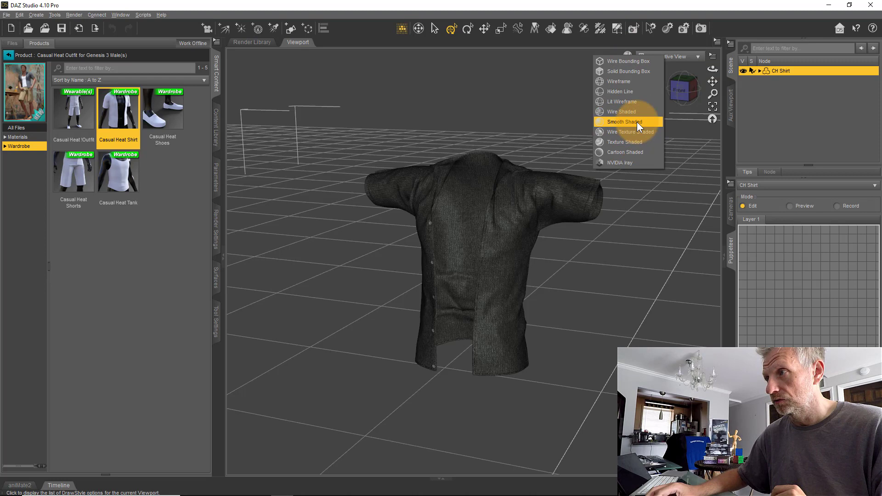
pyautogui.click(636, 122)
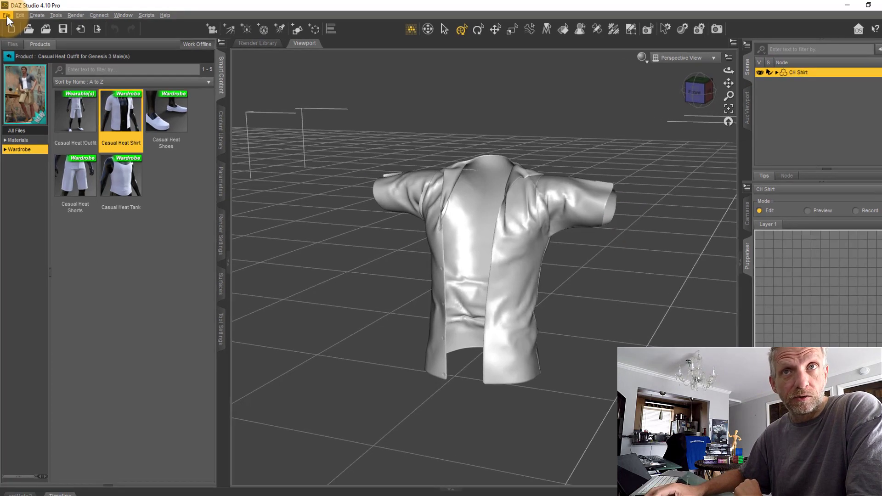
# Step: Export the shirt to the Desktop under the file name Shirt as a .obj file
pyautogui.click(7, 15)
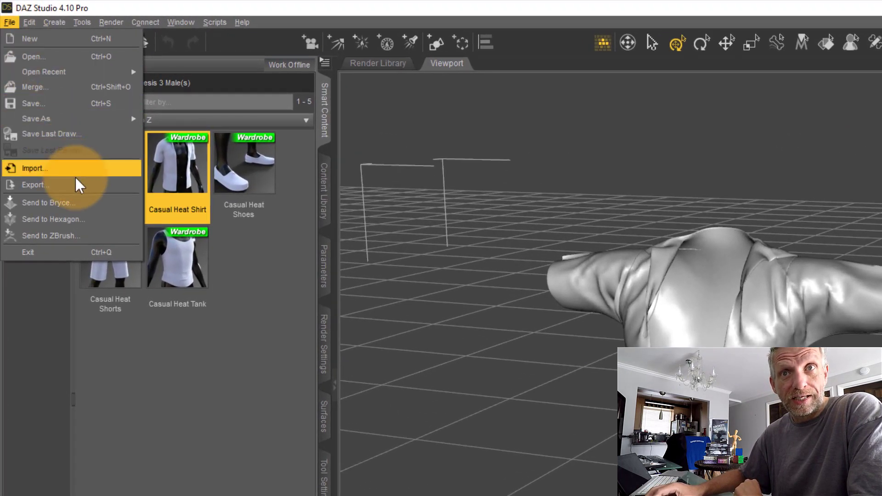
pyautogui.click(80, 187)
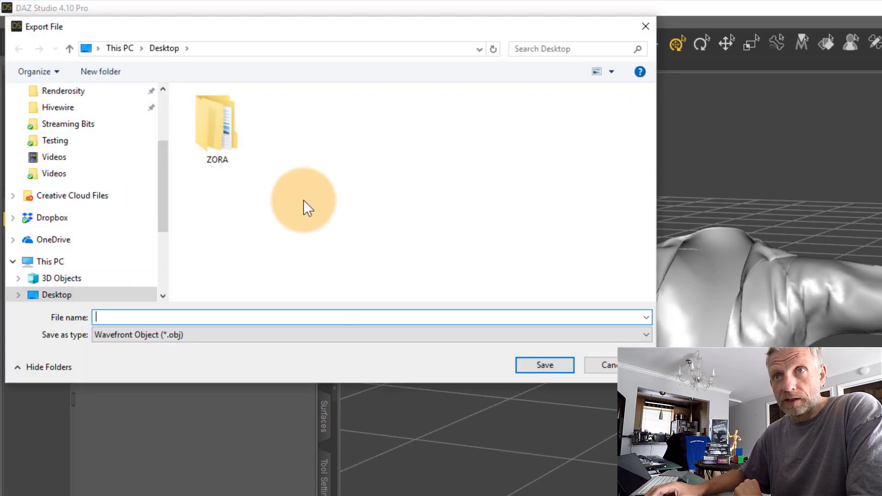
pyautogui.moveTo(157, 200); pyautogui.dragTo(88, 123)
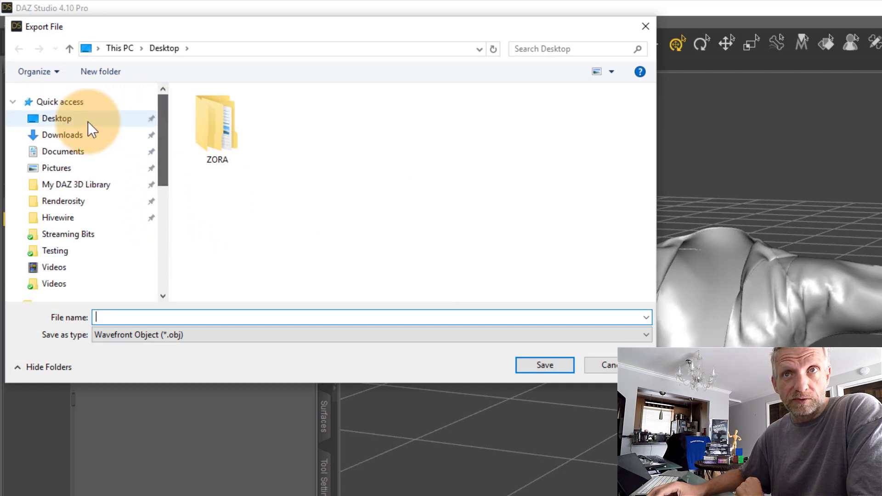
pyautogui.click(85, 121)
pyautogui.click(543, 359)
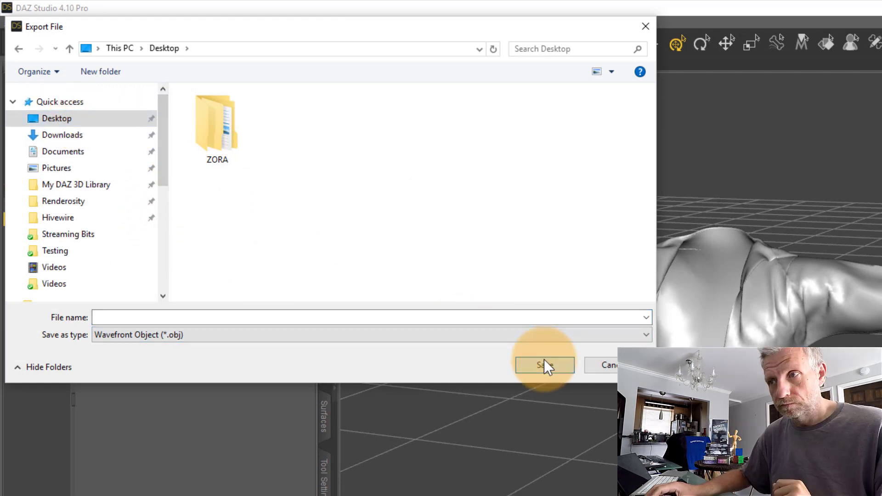
pyautogui.click(458, 317)
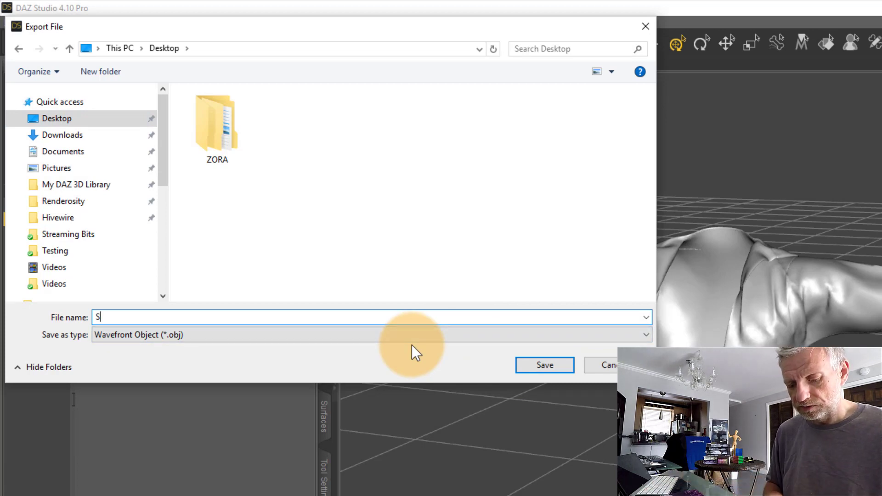
pyautogui.press('Return')
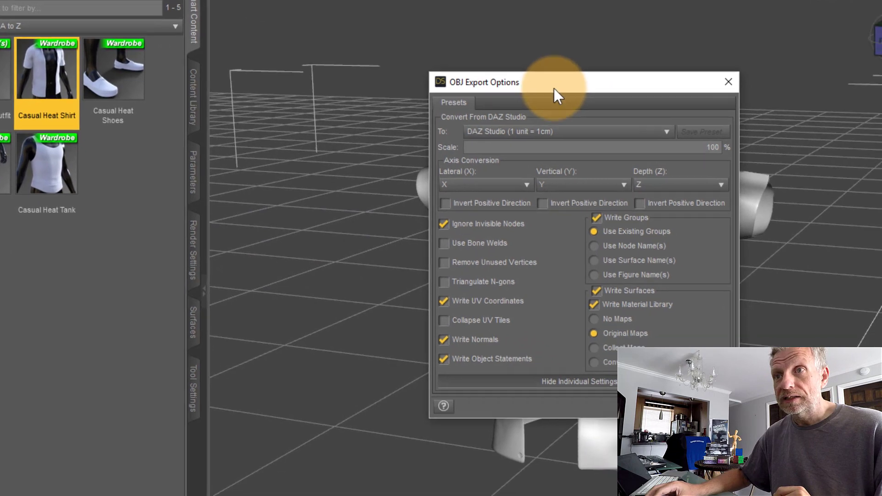
# Step: Keep the DAZ Studio (1 unit = 1cm) OBJ scale preset and accept the export
pyautogui.moveTo(553, 88); pyautogui.dragTo(335, 83)
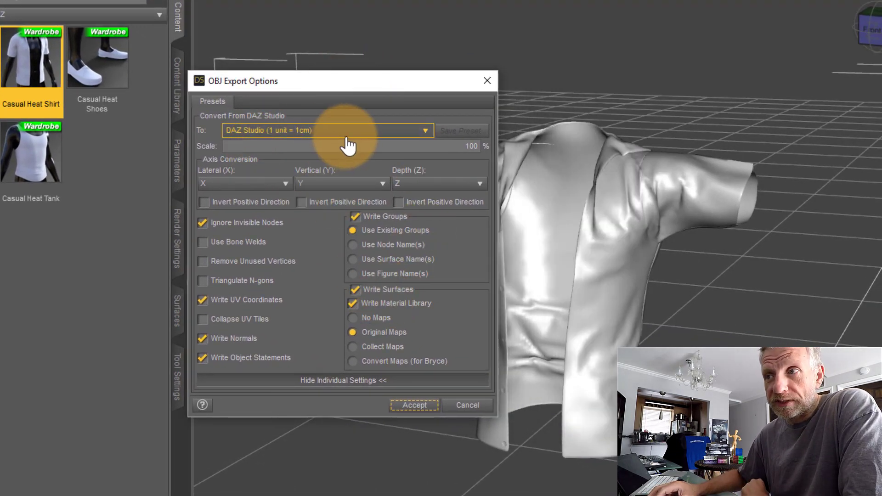
pyautogui.click(420, 135)
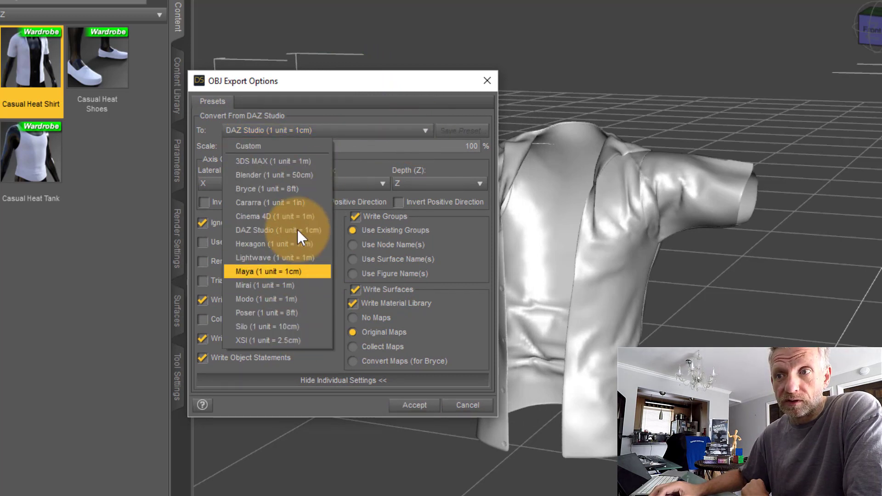
pyautogui.click(279, 229)
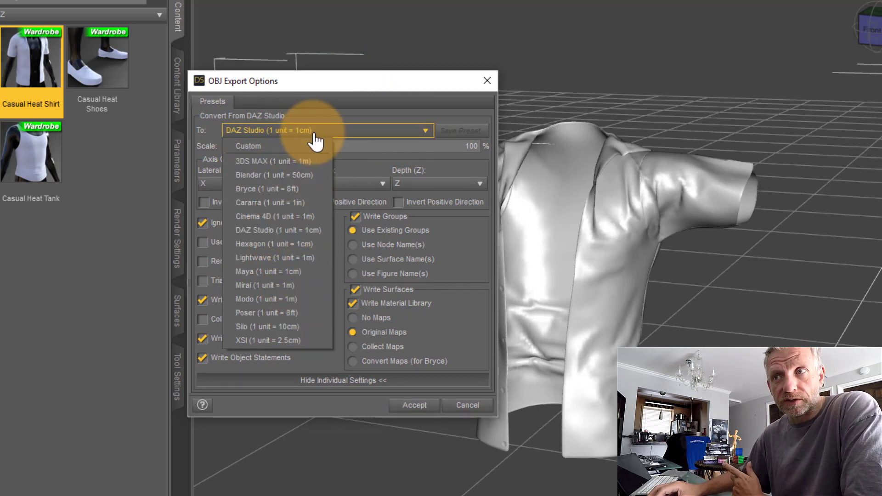
pyautogui.click(200, 119)
pyautogui.click(242, 339)
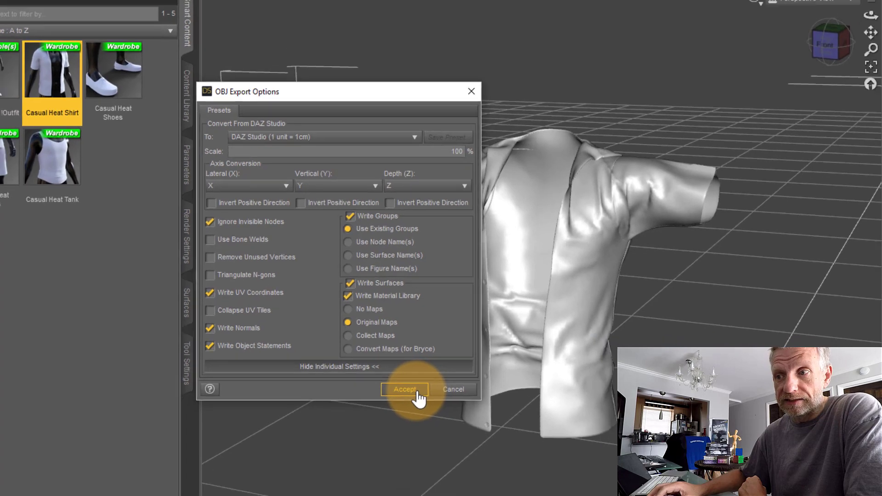
pyautogui.click(417, 394)
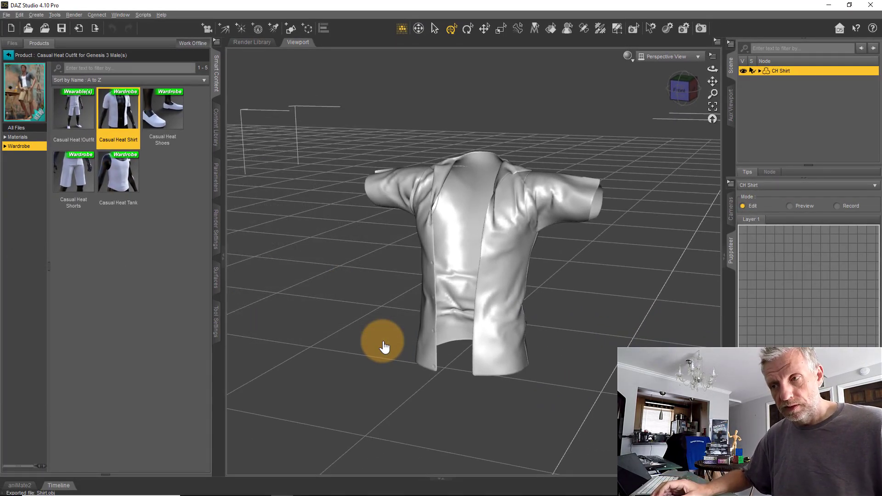
# Step: Switch to ZBrush, import Shirt.obj as a tool and draw it onto the canvas
pyautogui.hotkey('alt', 'Tab')
pyautogui.hotkey('alt', 'Tab')
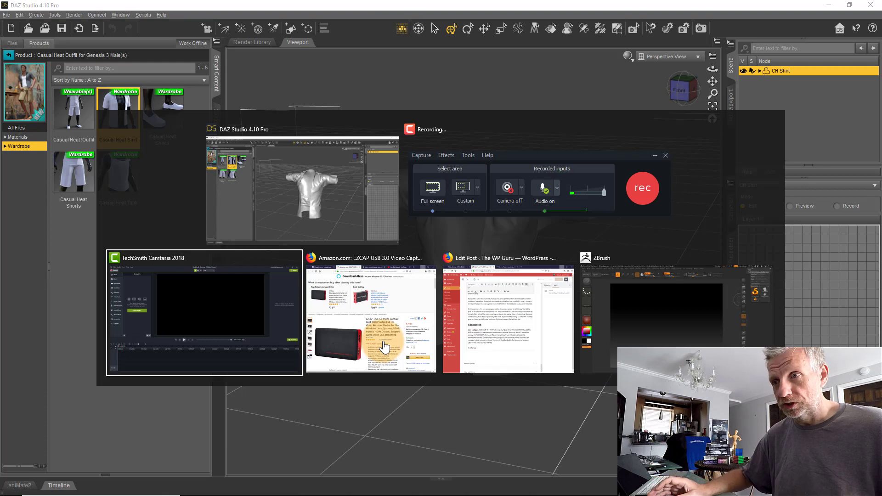
pyautogui.hotkey('alt', 'Tab')
pyautogui.hotkey('alt', 'Tab')
pyautogui.hotkey('alt', 'Tab')
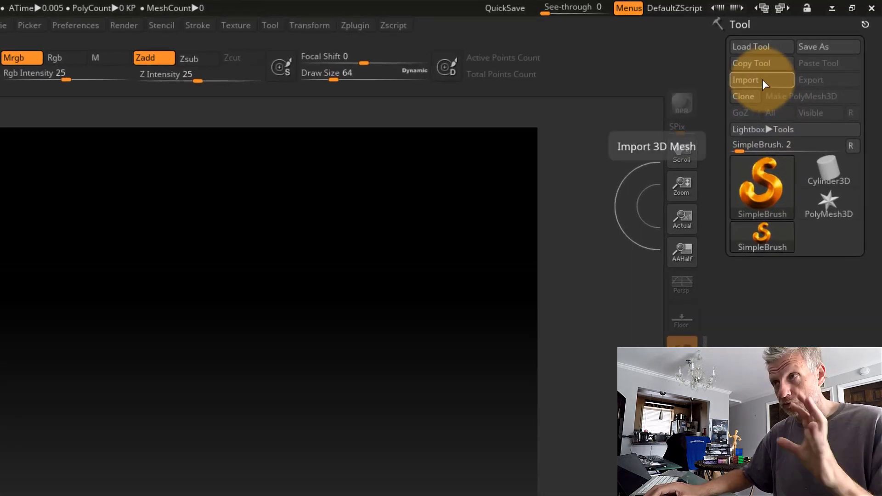
pyautogui.click(763, 79)
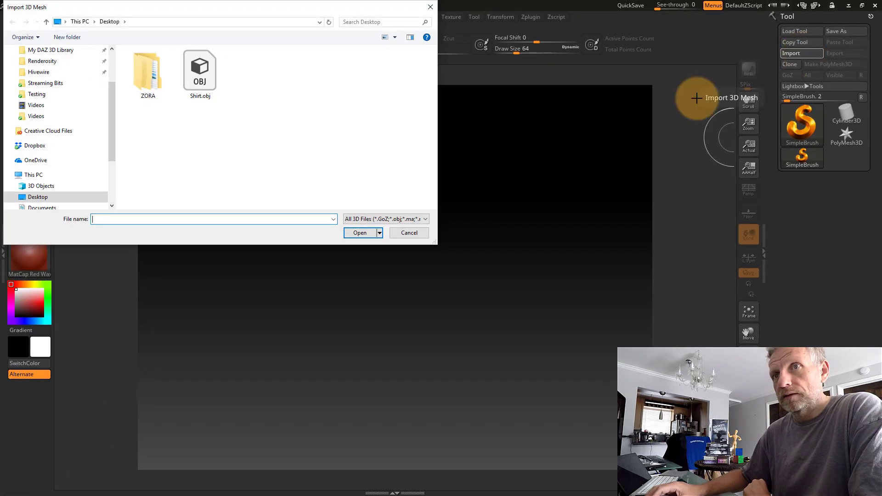
pyautogui.doubleClick(203, 84)
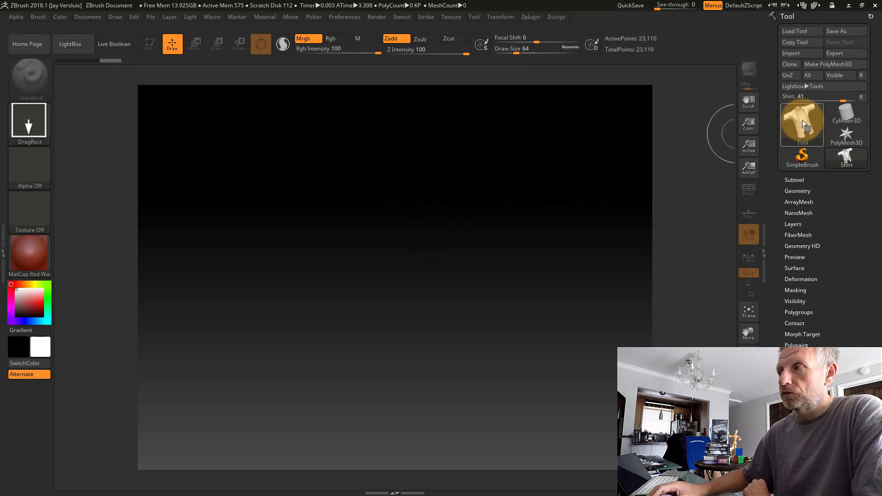
pyautogui.moveTo(803, 120)
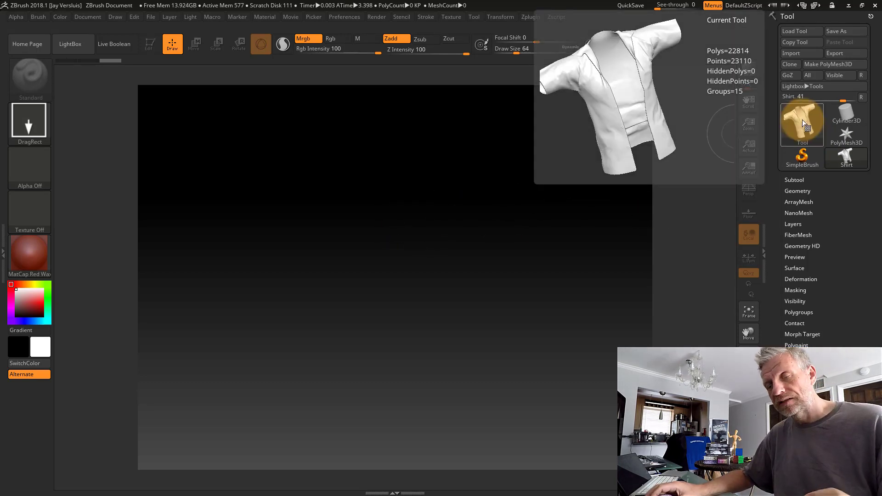
pyautogui.moveTo(326, 230); pyautogui.dragTo(374, 415)
pyautogui.press('t')
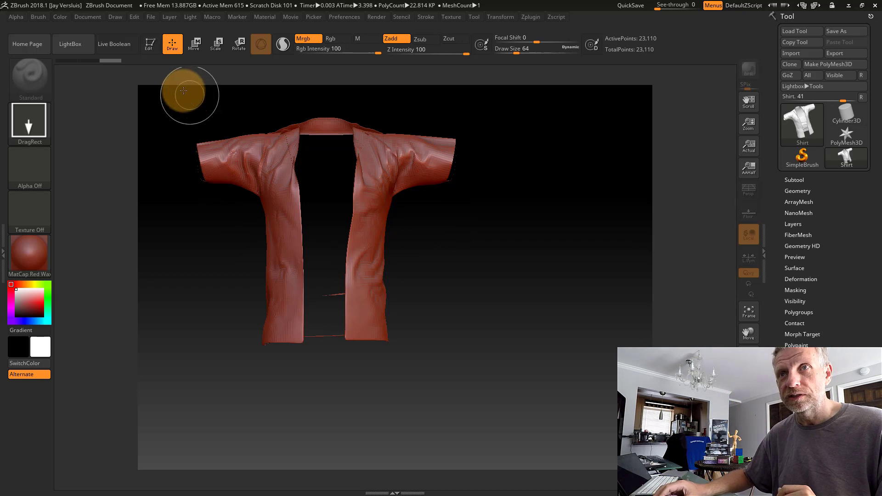
# Step: Turn on Edit mode and enable Double in Display Properties, rotating the shirt to check it
pyautogui.click(151, 44)
pyautogui.moveTo(531, 329)
pyautogui.mouseDown()
pyautogui.moveTo(547, 298)
pyautogui.moveTo(538, 329)
pyautogui.moveTo(555, 327)
pyautogui.moveTo(518, 339)
pyautogui.moveTo(544, 331)
pyautogui.mouseUp()
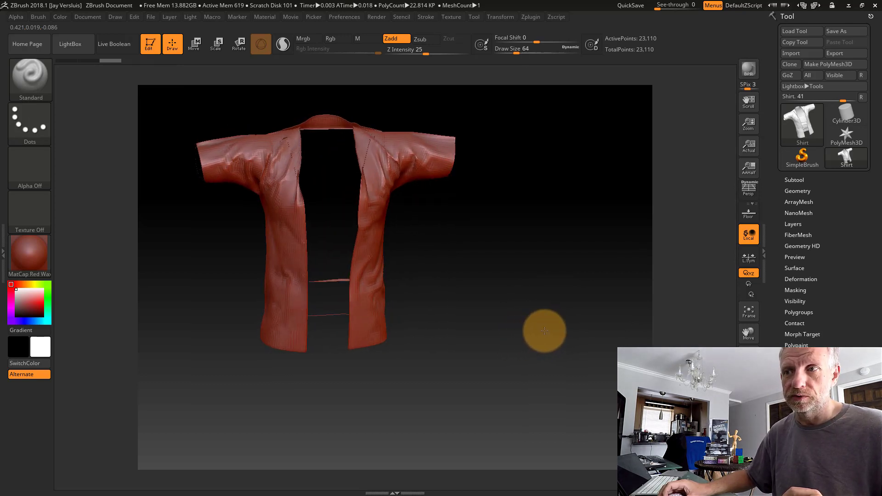
pyautogui.moveTo(448, 324)
pyautogui.mouseDown()
pyautogui.moveTo(424, 344)
pyautogui.moveTo(449, 329)
pyautogui.mouseUp()
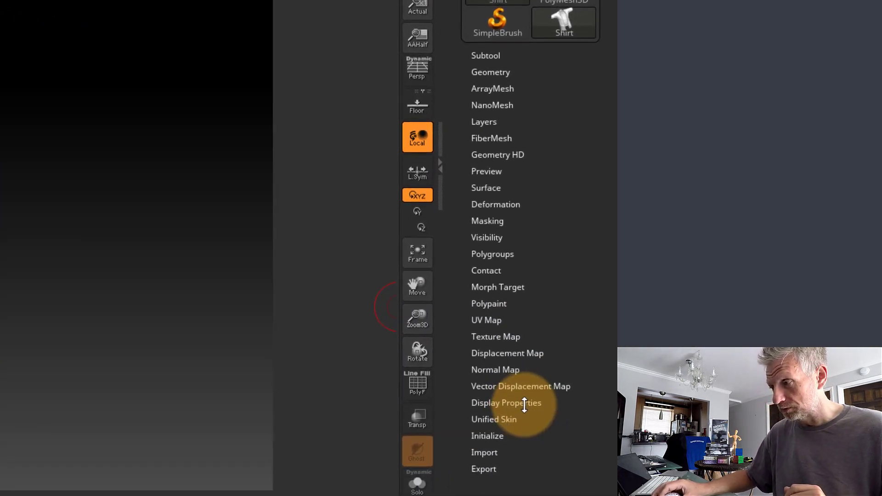
pyautogui.click(524, 403)
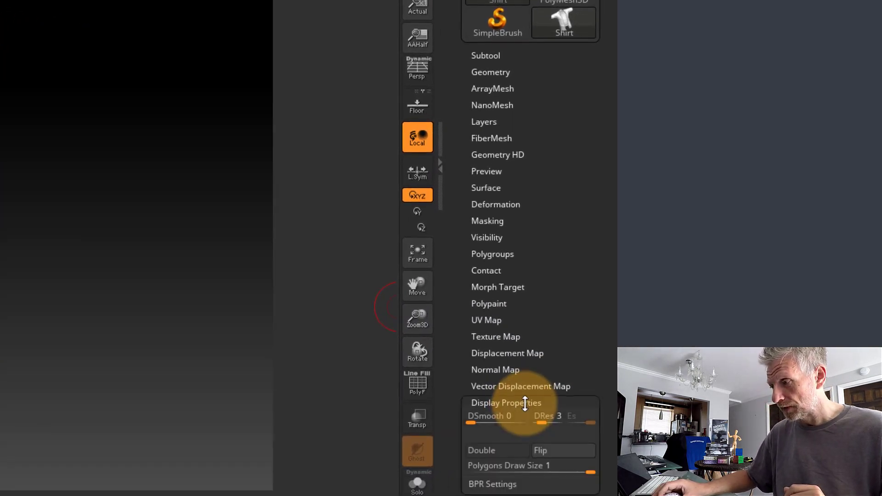
pyautogui.click(501, 450)
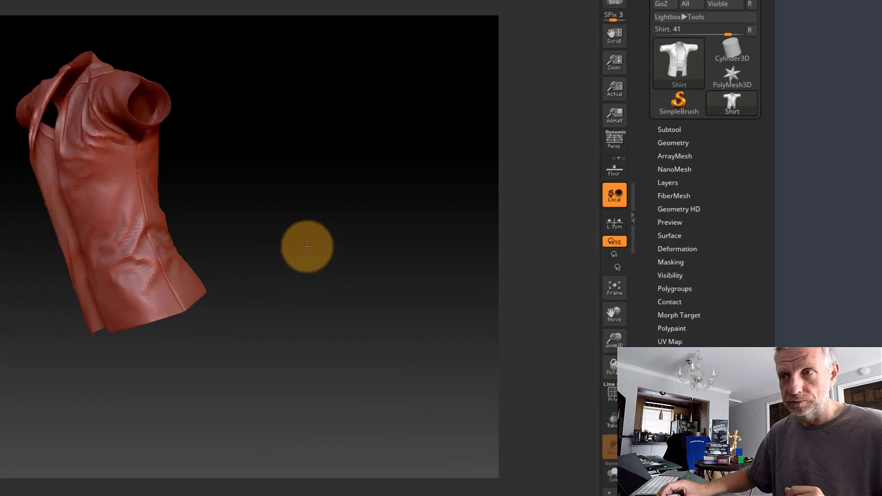
pyautogui.moveTo(308, 247); pyautogui.dragTo(341, 232)
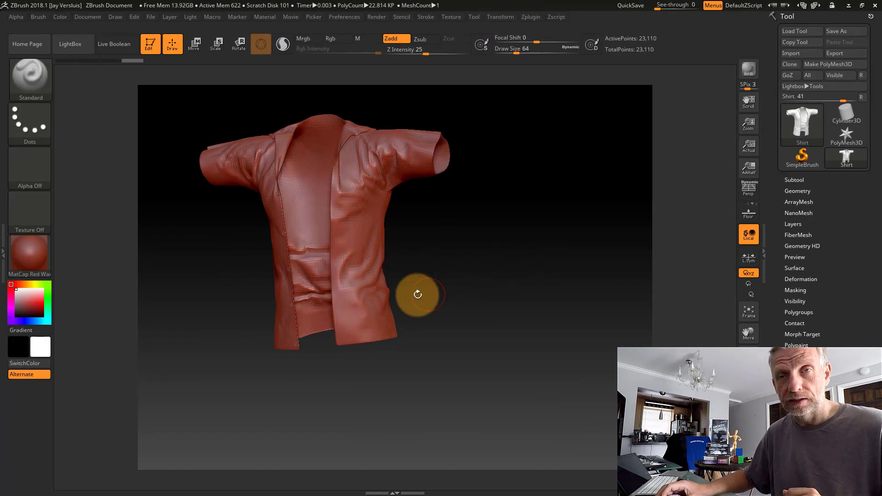
pyautogui.moveTo(430, 321); pyautogui.dragTo(465, 321)
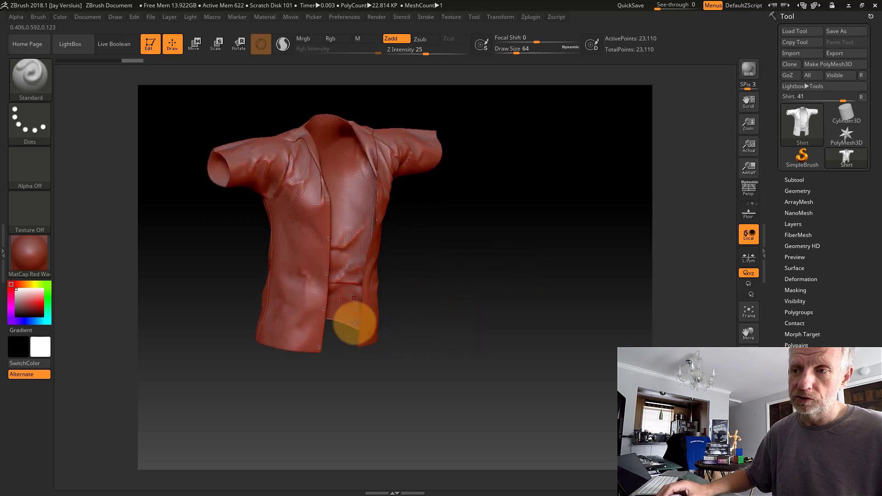
# Step: At Draw Size 274, sculpt the shirt's right front panel edge up toward the shoulder
pyautogui.moveTo(378, 321); pyautogui.dragTo(399, 304)
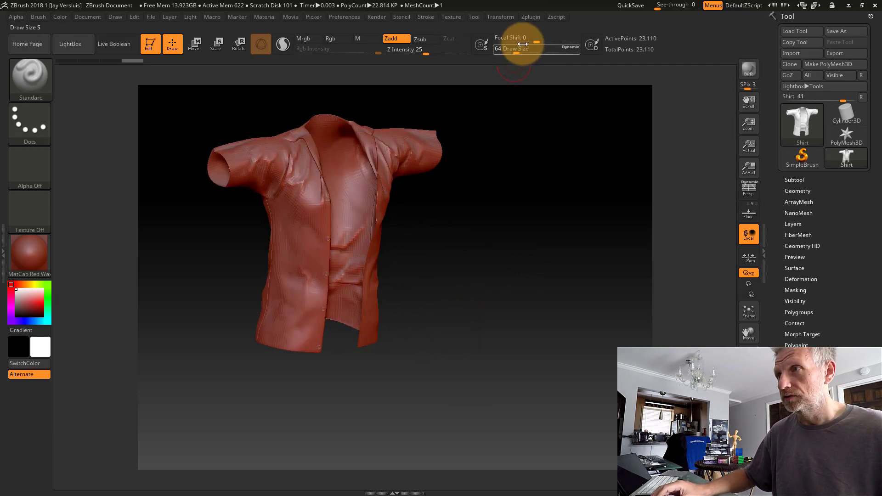
pyautogui.moveTo(520, 52); pyautogui.dragTo(537, 49)
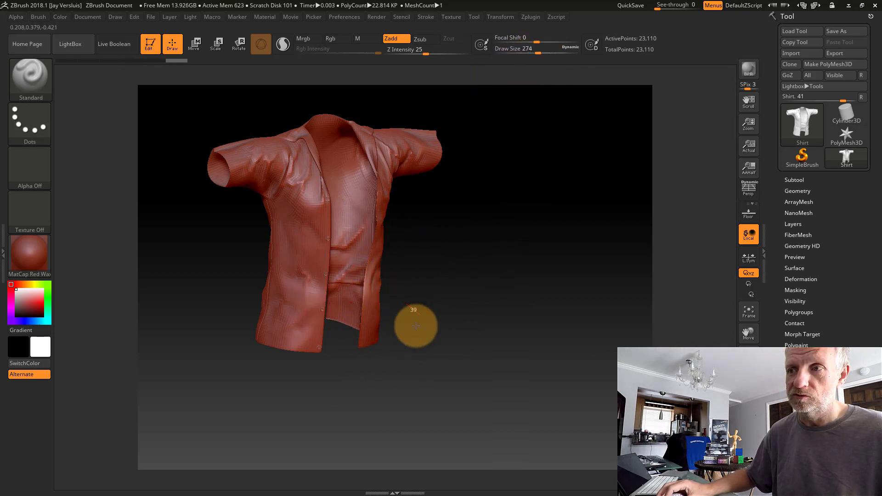
pyautogui.moveTo(384, 333); pyautogui.dragTo(386, 303)
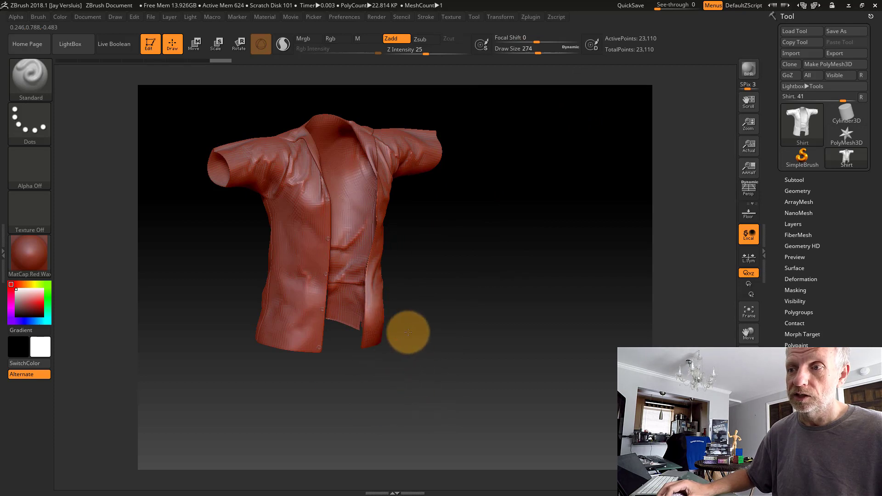
pyautogui.moveTo(407, 331)
pyautogui.mouseDown()
pyautogui.moveTo(391, 314)
pyautogui.moveTo(415, 309)
pyautogui.moveTo(399, 337)
pyautogui.moveTo(398, 275)
pyautogui.mouseUp()
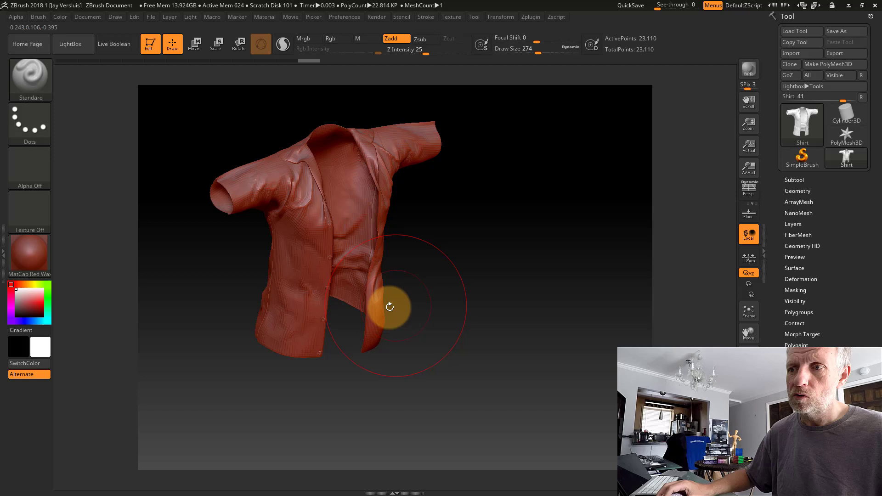
pyautogui.moveTo(388, 305)
pyautogui.mouseDown()
pyautogui.moveTo(423, 357)
pyautogui.moveTo(403, 310)
pyautogui.moveTo(373, 307)
pyautogui.moveTo(425, 329)
pyautogui.mouseUp()
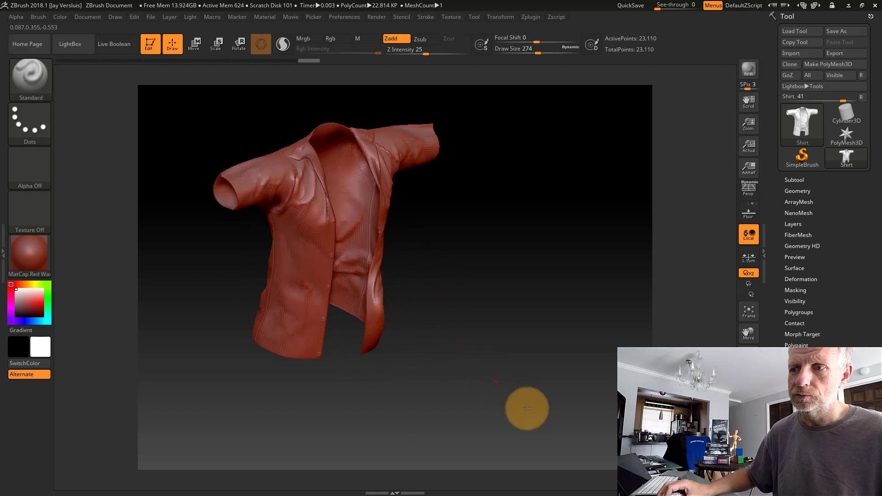
pyautogui.moveTo(379, 345)
pyautogui.mouseDown()
pyautogui.moveTo(411, 356)
pyautogui.moveTo(385, 258)
pyautogui.moveTo(388, 307)
pyautogui.moveTo(380, 187)
pyautogui.mouseUp()
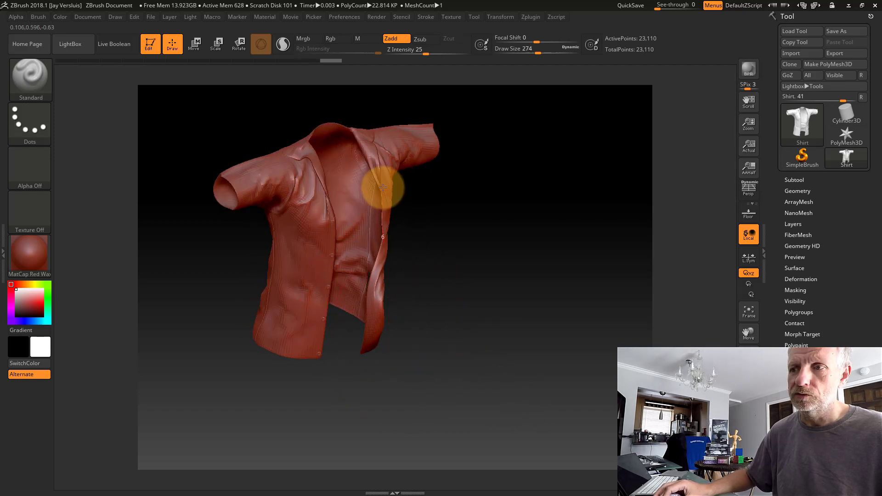
pyautogui.moveTo(420, 216)
pyautogui.mouseDown()
pyautogui.moveTo(409, 162)
pyautogui.moveTo(403, 183)
pyautogui.moveTo(426, 143)
pyautogui.moveTo(429, 153)
pyautogui.moveTo(451, 142)
pyautogui.mouseUp()
# Step: At Draw Size 56, add lumps to the lower-left front panel and inspect the result
pyautogui.moveTo(546, 51); pyautogui.dragTo(516, 52)
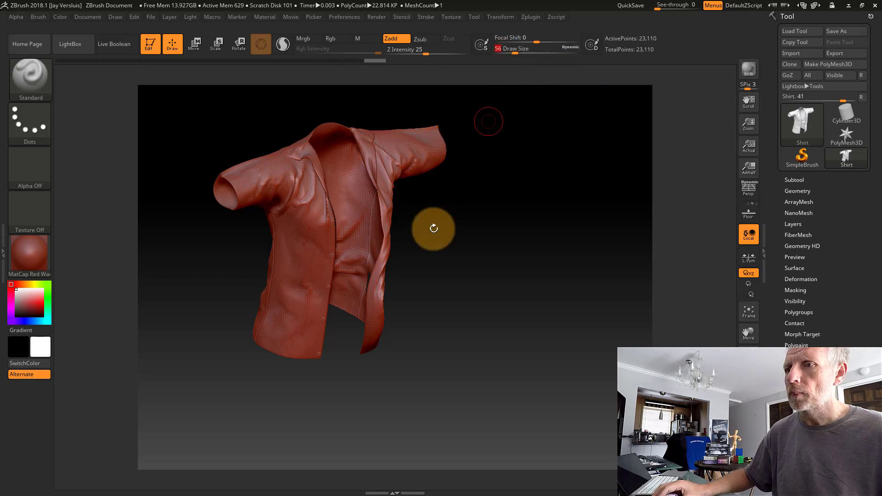
pyautogui.moveTo(289, 327)
pyautogui.mouseDown()
pyautogui.moveTo(327, 259)
pyautogui.moveTo(307, 298)
pyautogui.moveTo(288, 292)
pyautogui.moveTo(273, 361)
pyautogui.moveTo(324, 329)
pyautogui.moveTo(301, 358)
pyautogui.moveTo(313, 346)
pyautogui.moveTo(275, 344)
pyautogui.moveTo(348, 312)
pyautogui.moveTo(303, 347)
pyautogui.moveTo(309, 310)
pyautogui.moveTo(311, 330)
pyautogui.mouseUp()
pyautogui.moveTo(441, 319); pyautogui.dragTo(422, 295)
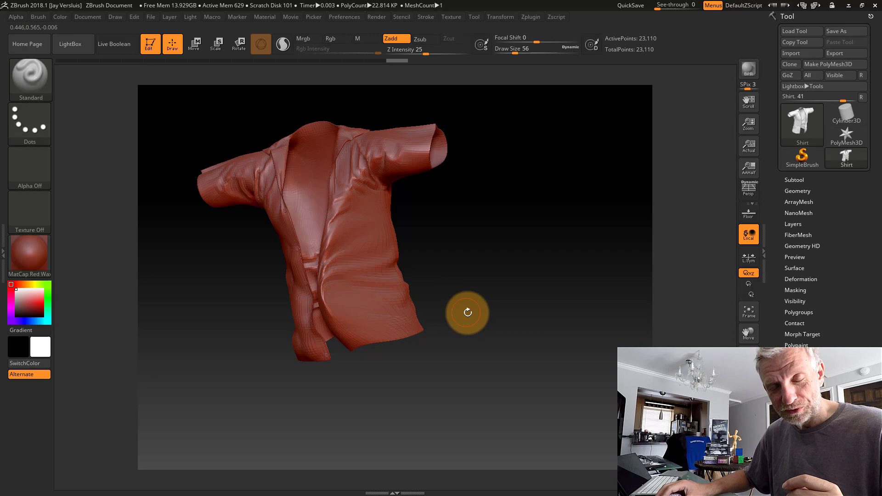
pyautogui.moveTo(484, 323)
pyautogui.mouseDown()
pyautogui.moveTo(456, 331)
pyautogui.moveTo(479, 325)
pyautogui.mouseUp()
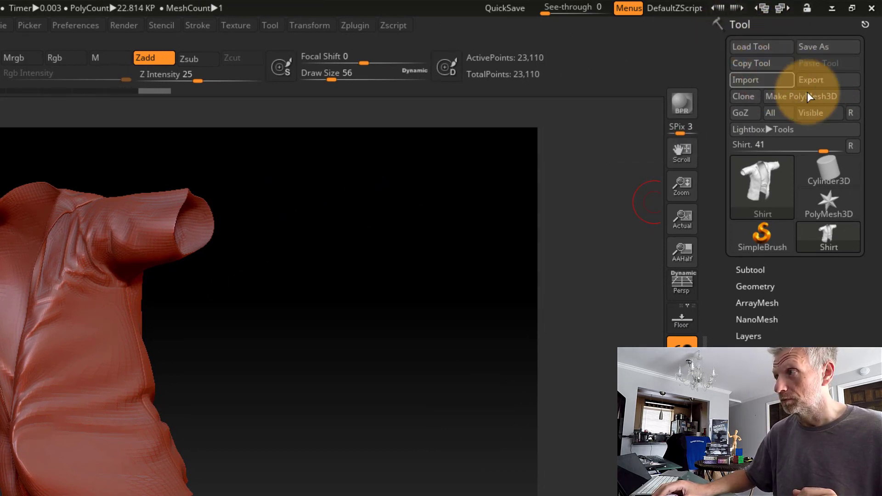
# Step: Save the mesh as Shirt Morphed.obj on the Desktop, then Alt+Tab back to DAZ Studio
pyautogui.click(828, 79)
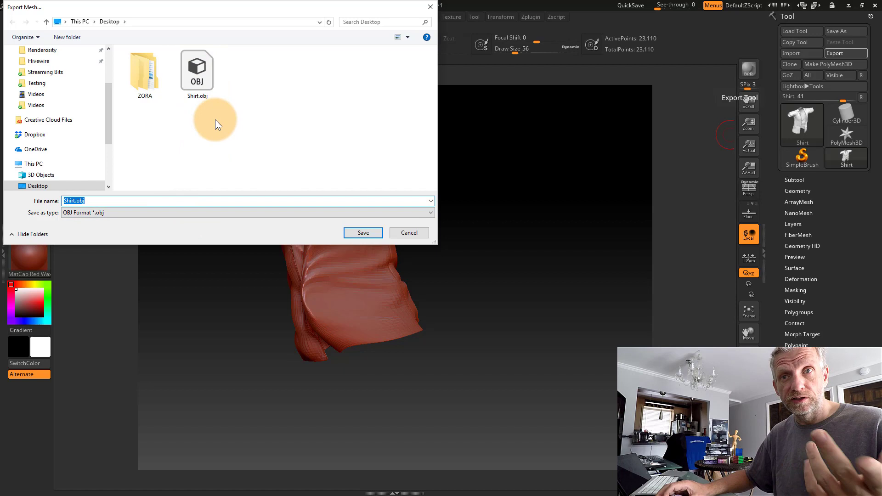
pyautogui.press('End')
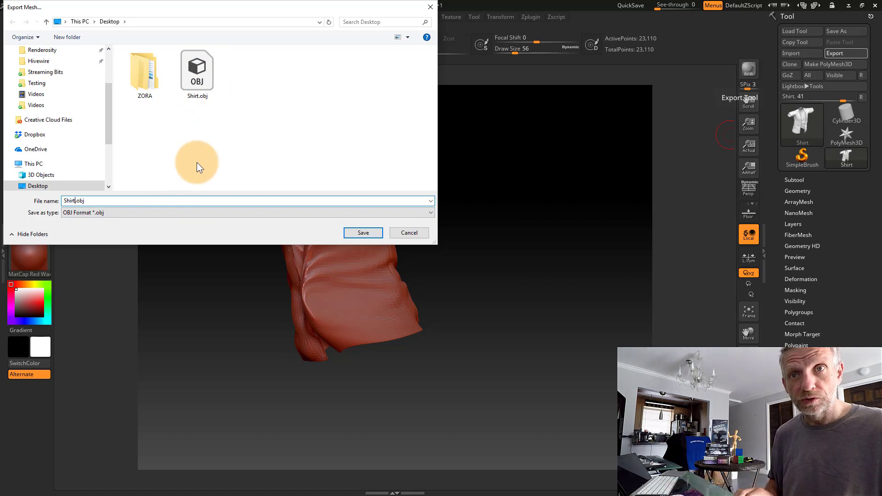
pyautogui.press('Left')
pyautogui.press('Left')
pyautogui.press('Left')
pyautogui.press('Left')
pyautogui.write('Morphed')
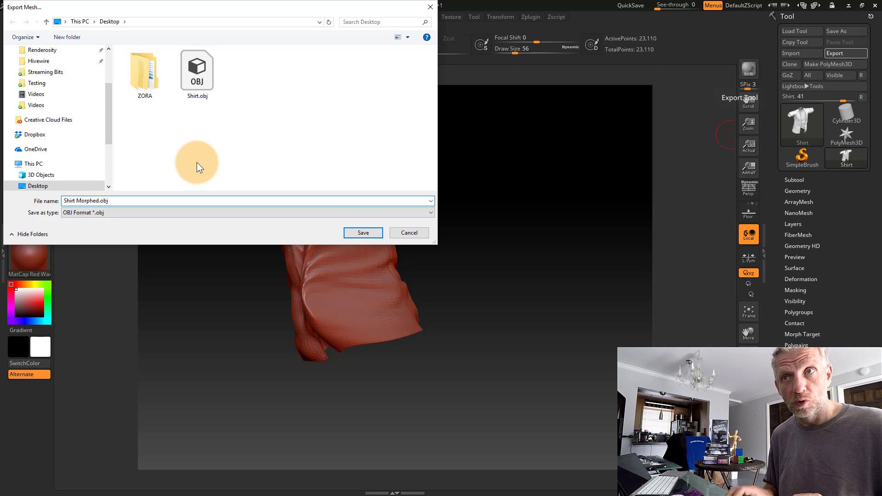
pyautogui.press('Return')
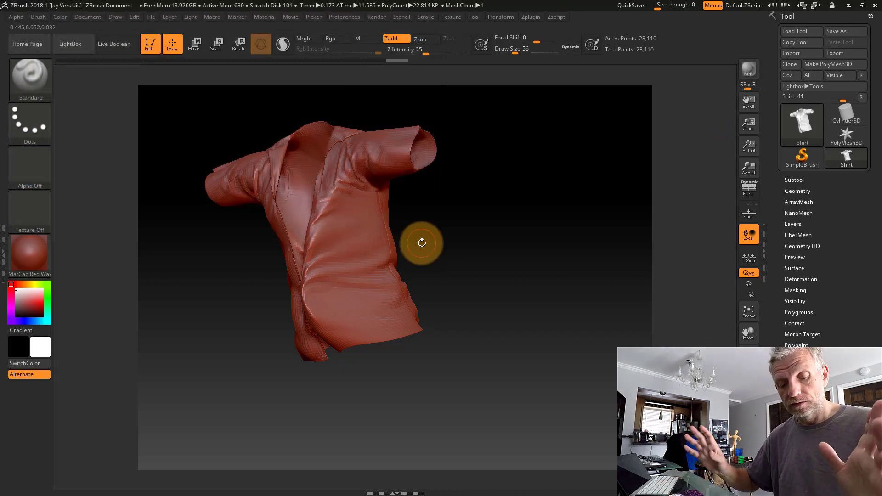
pyautogui.hotkey('alt', 'Tab')
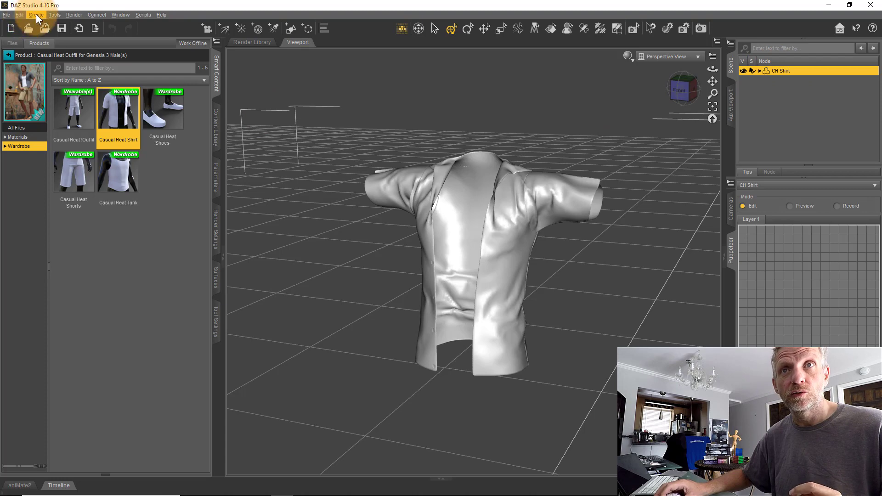
# Step: Reveal the Edit > Object submenu listing Morph Loader Pro
pyautogui.click(20, 15)
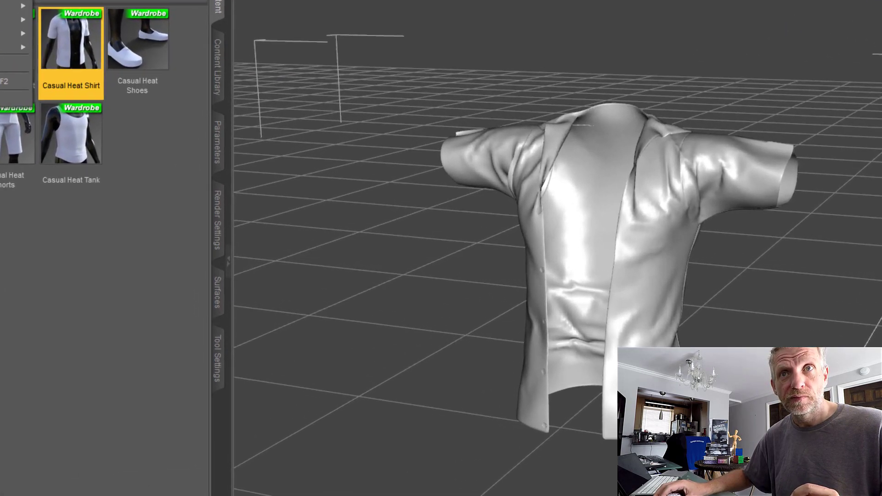
pyautogui.moveTo(12, 6)
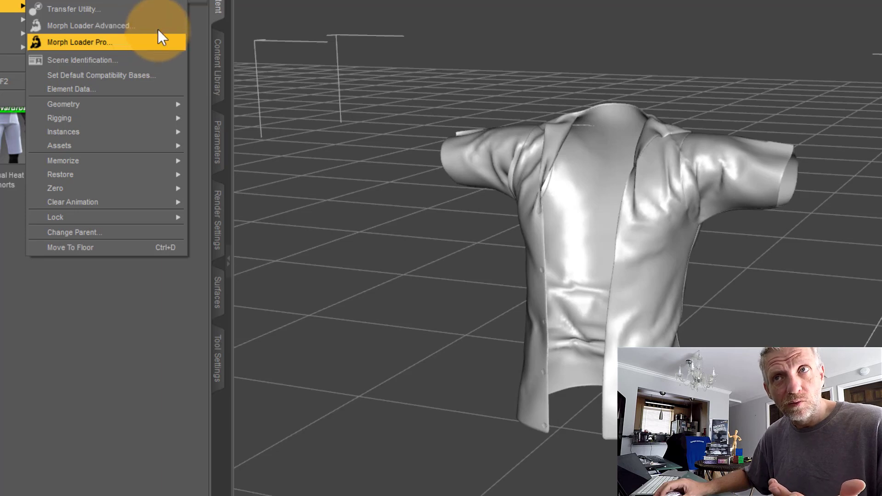
# Step: Open Morph Loader Pro, move it aside, and leave the From conversion on DAZ Studio (1 unit = 1cm)
pyautogui.click(122, 43)
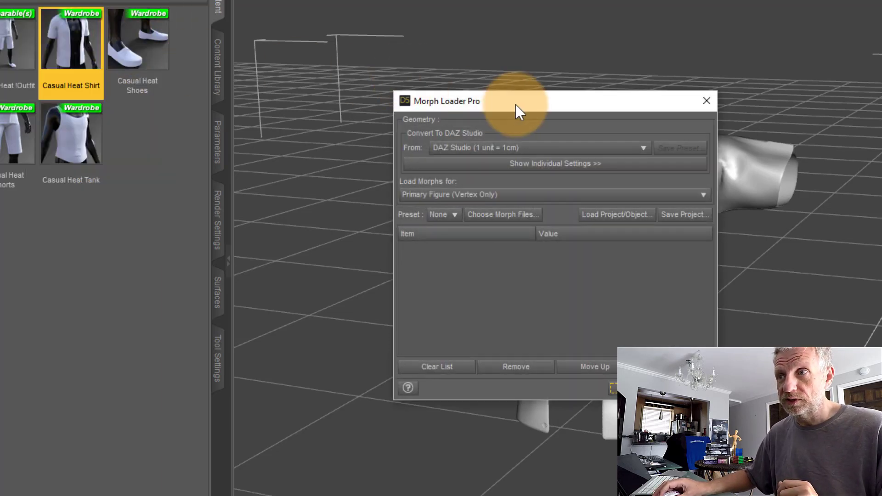
pyautogui.moveTo(516, 105); pyautogui.dragTo(285, 94)
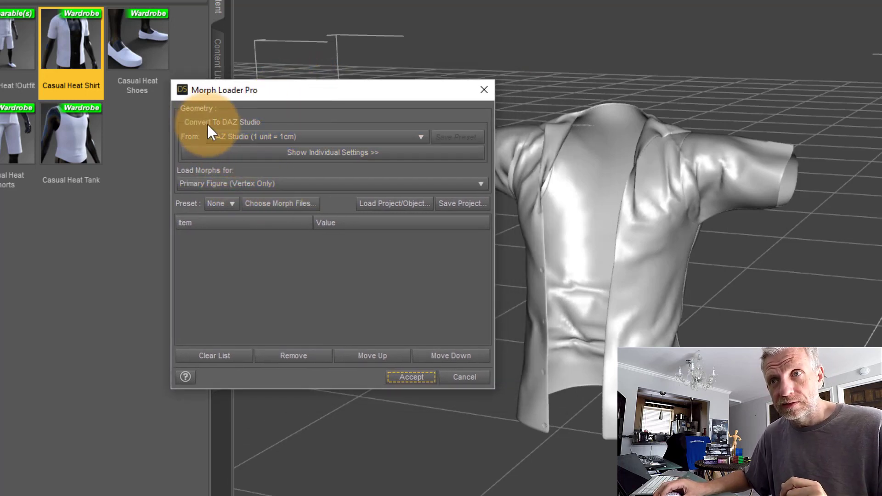
pyautogui.click(326, 137)
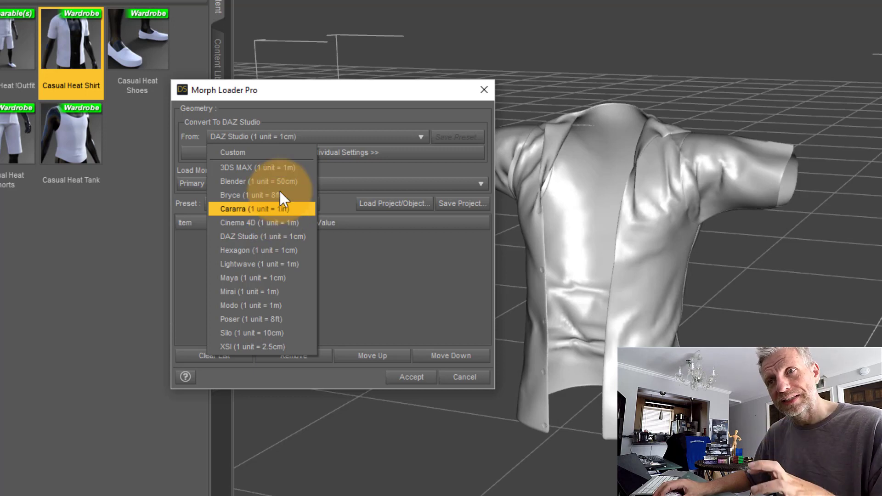
pyautogui.click(309, 122)
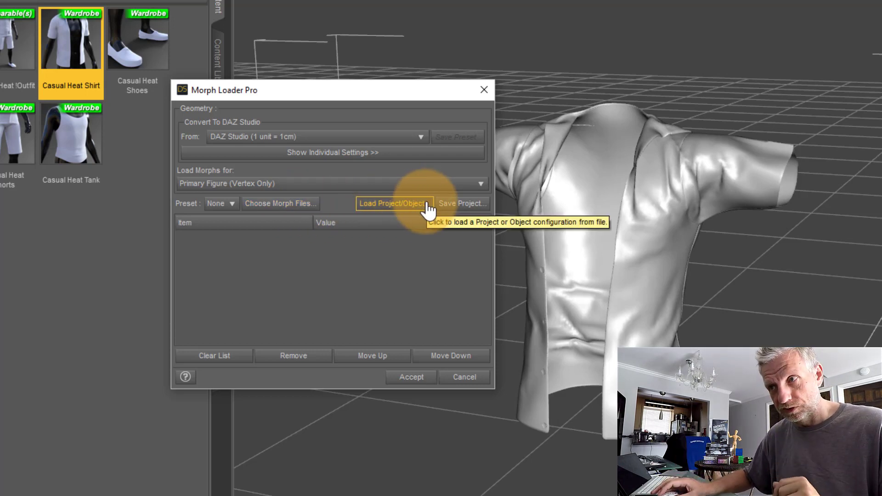
# Step: Pick Shirt Morphed.OBJ as the morph file, accept it, and dismiss the success log
pyautogui.click(296, 207)
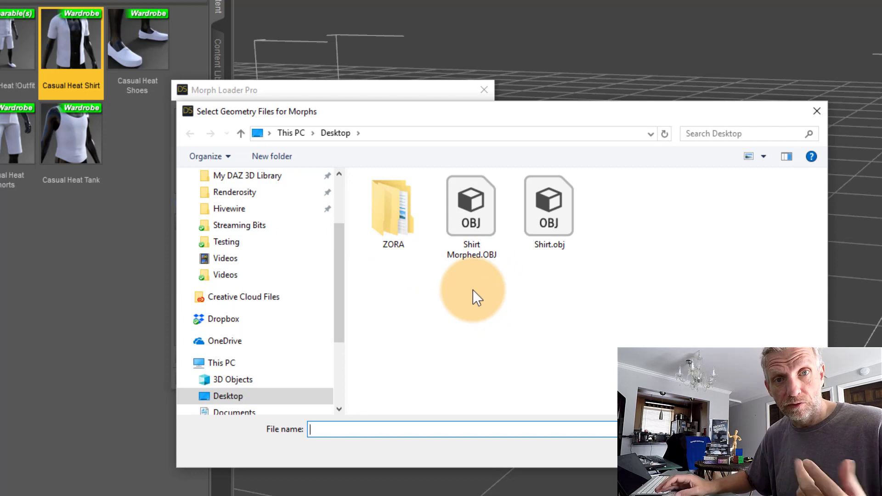
pyautogui.click(476, 216)
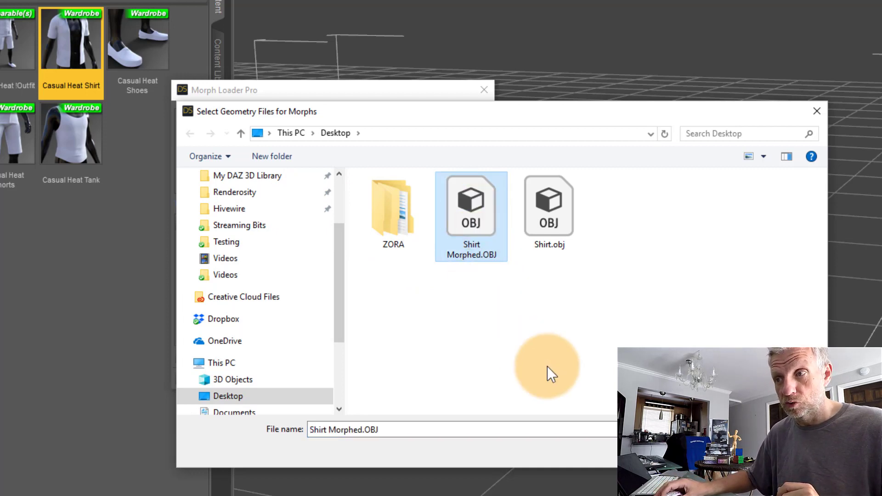
pyautogui.press('Return')
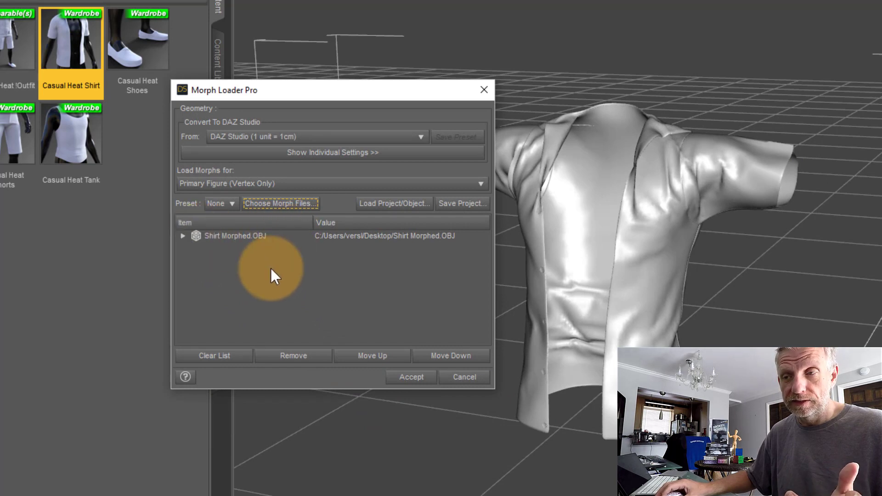
pyautogui.click(413, 377)
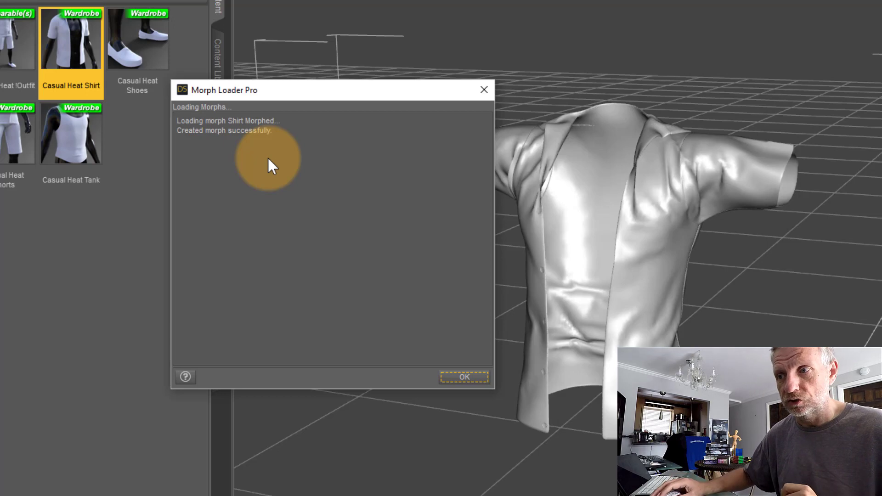
pyautogui.click(467, 379)
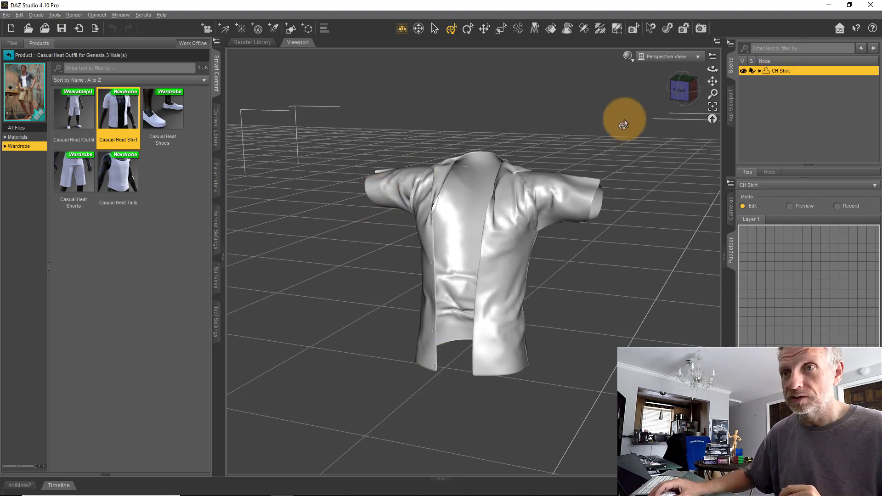
# Step: Show the CH Shirt's Morphs group in the Parameters tab, listing Shirt Morphed at 0.0%
pyautogui.click(216, 182)
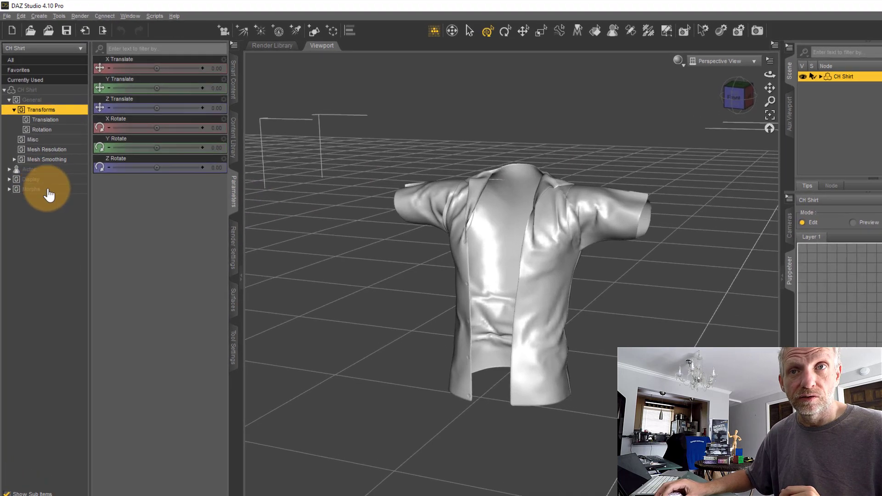
pyautogui.click(48, 177)
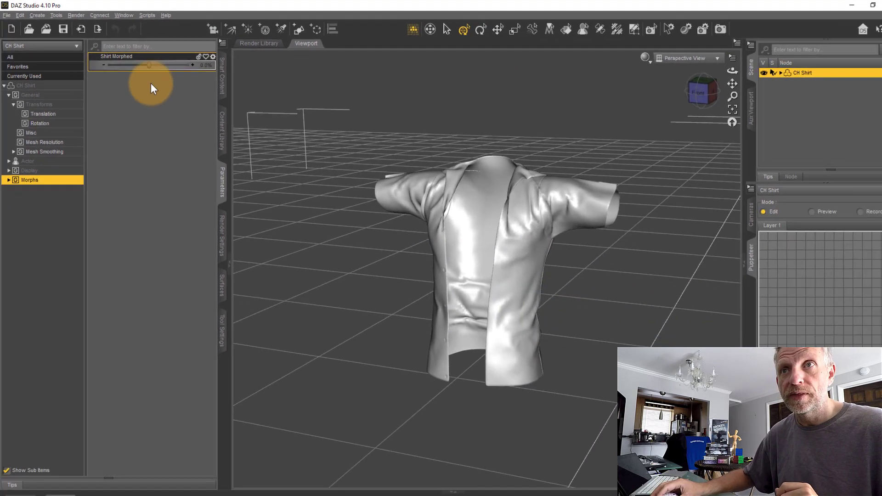
# Step: Dial the CH Shirt's Shirt Morphed slider to 100.0% and check the sculpted shape from a three-quarter angle
pyautogui.moveTo(146, 64); pyautogui.dragTo(183, 76)
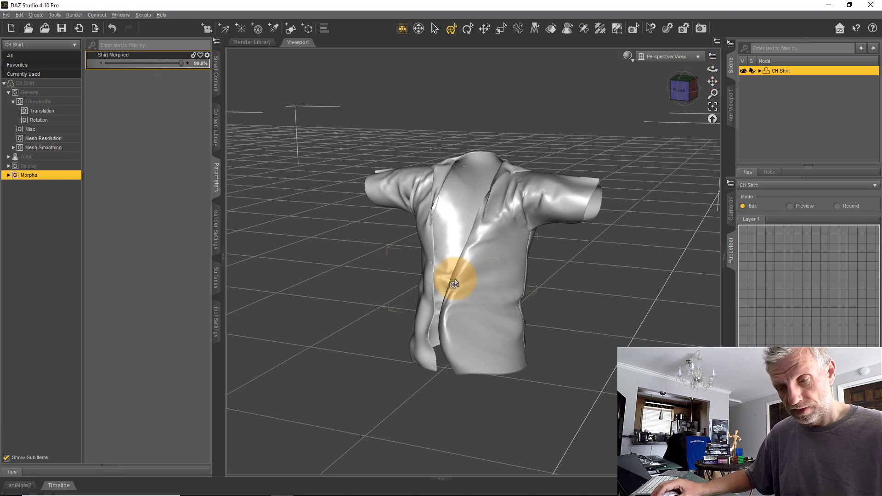
pyautogui.keyDown('alt'); pyautogui.moveTo(457, 276); pyautogui.dragTo(439, 239); pyautogui.keyUp('alt')
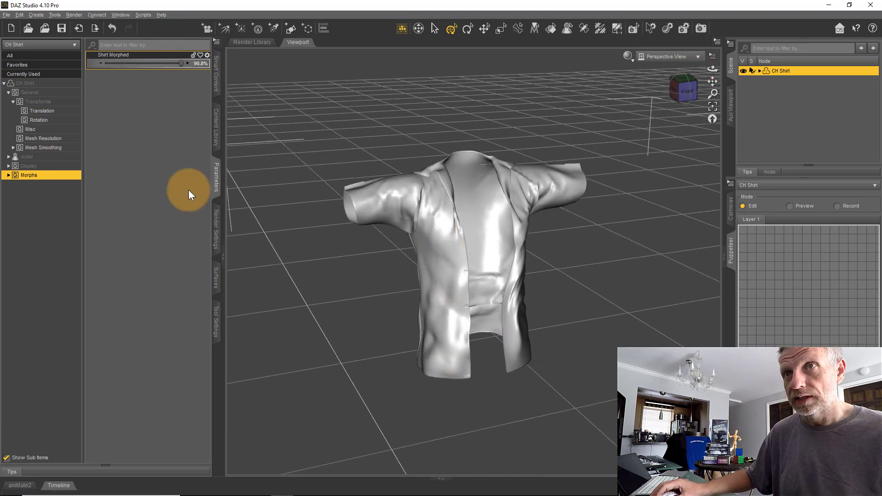
pyautogui.moveTo(182, 64); pyautogui.dragTo(204, 75)
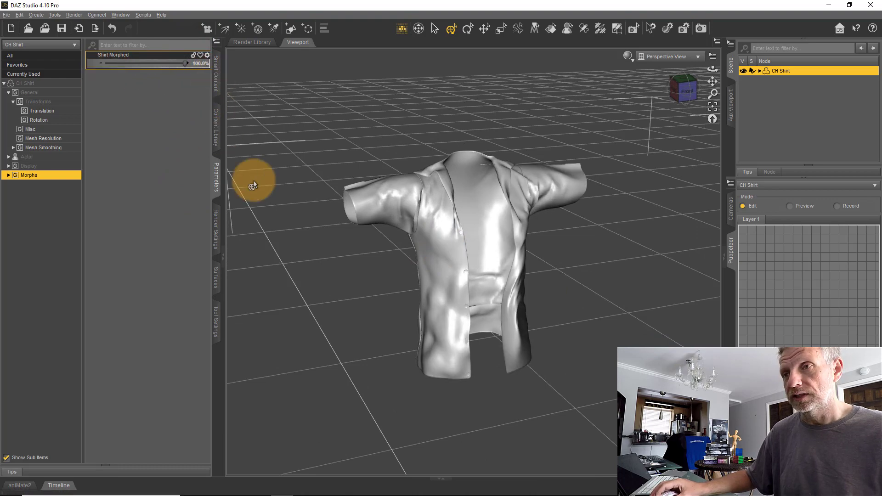
pyautogui.keyDown('alt'); pyautogui.moveTo(437, 238); pyautogui.dragTo(439, 241); pyautogui.keyUp('alt')
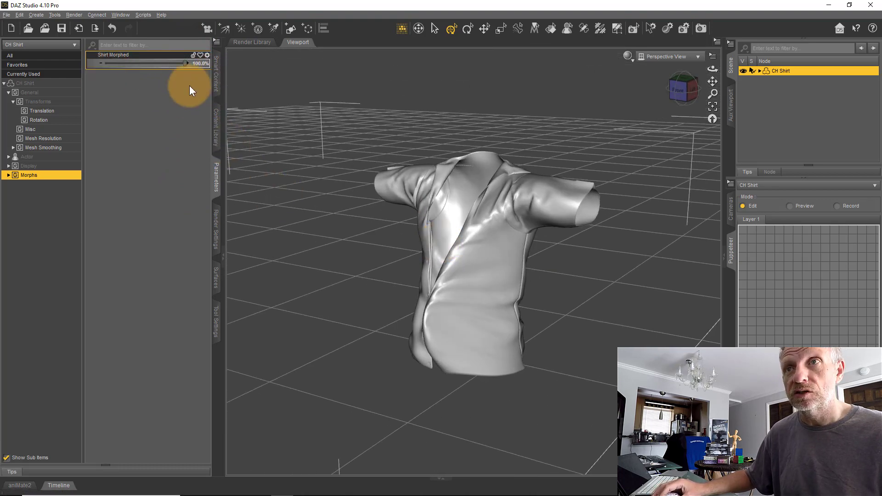
pyautogui.moveTo(188, 63)
pyautogui.mouseDown()
pyautogui.moveTo(99, 65)
pyautogui.moveTo(197, 72)
pyautogui.mouseUp()
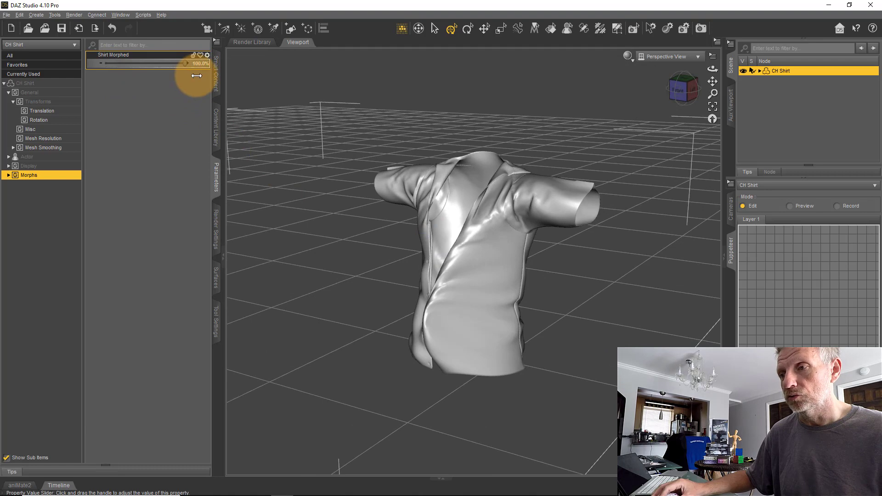